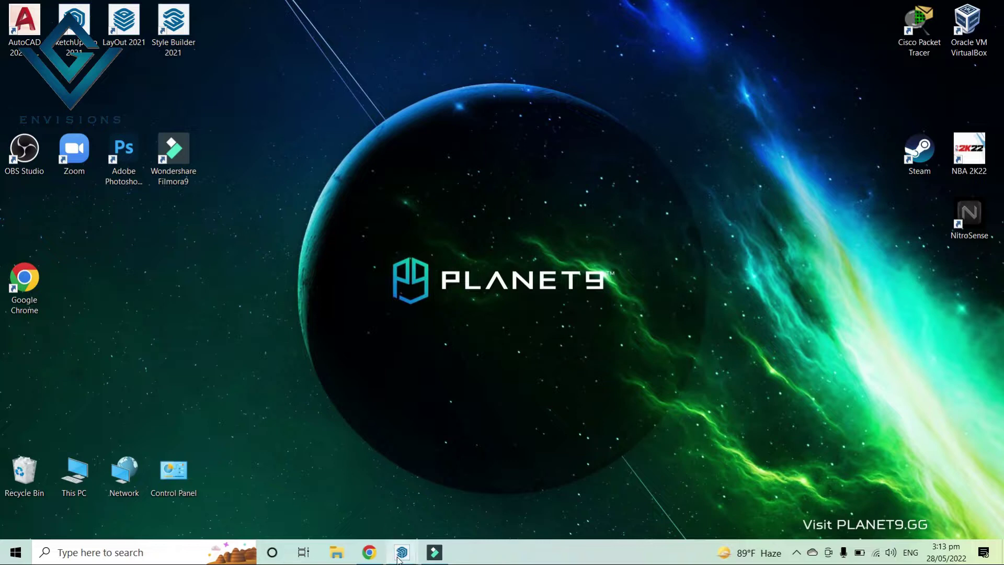
Restore the 'For Youtube House' SketchUp window and inspect its porch and roof from several angles.
{"action": "mouse_move", "coordinate": [401, 552]}
{"action": "left_click", "coordinate": [354, 511]}
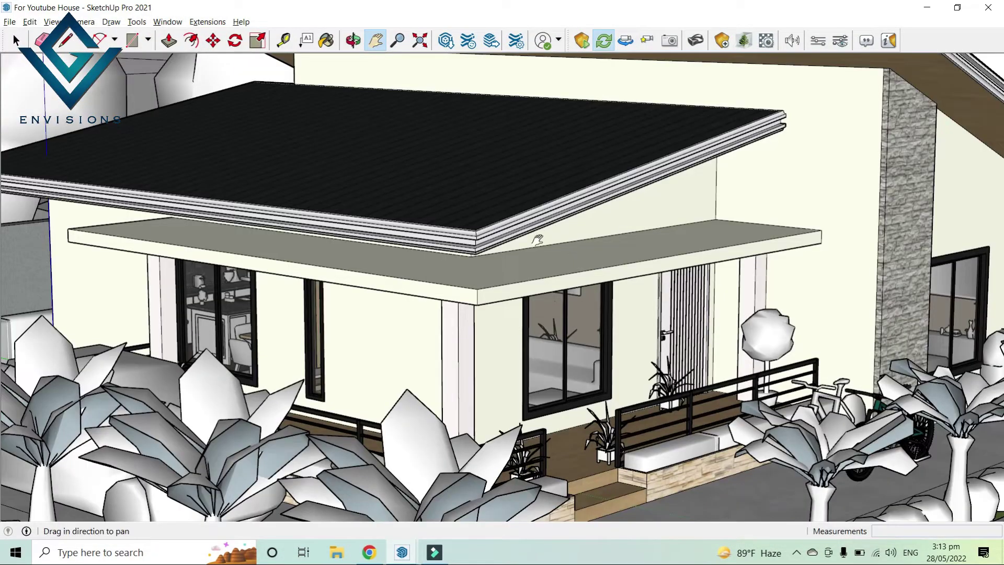
{"action": "scroll", "coordinate": [537, 239], "scroll_direction": "down", "scroll_amount": 1}
{"action": "middle_click_drag", "start_coordinate": [537, 240], "coordinate": [570, 335]}
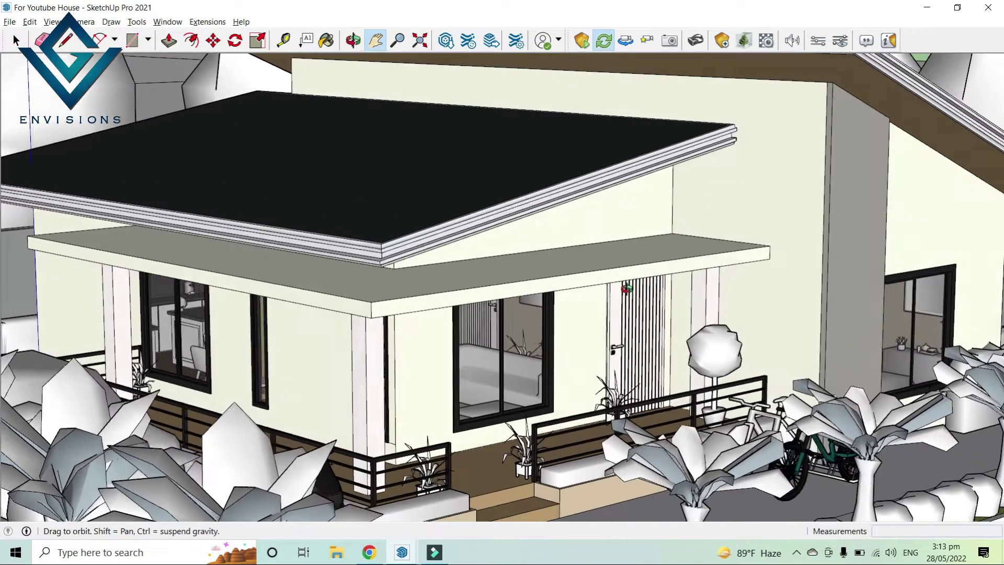
{"action": "scroll", "coordinate": [570, 335], "scroll_direction": "up", "scroll_amount": 5}
{"action": "scroll", "coordinate": [592, 386], "scroll_direction": "down", "scroll_amount": 3}
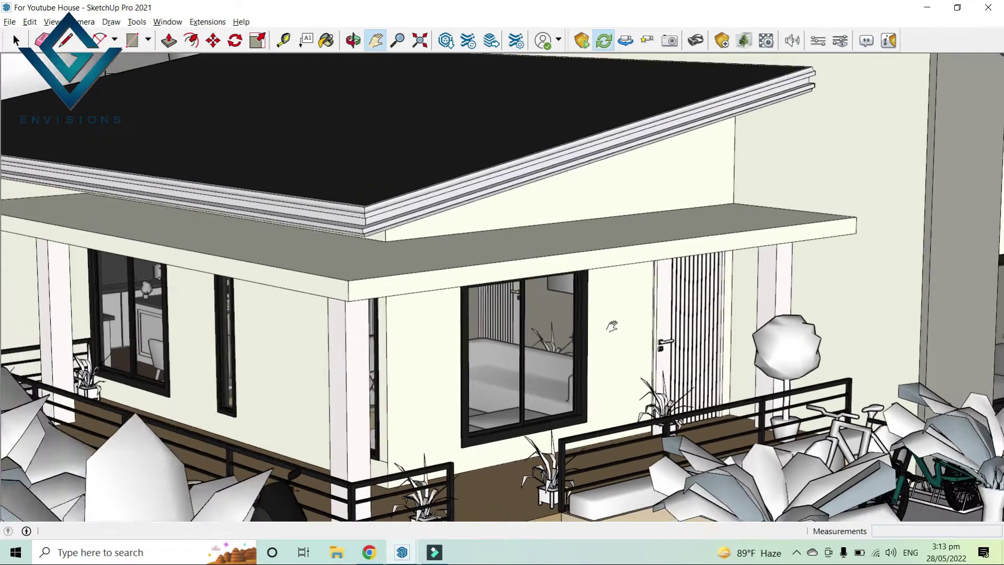
{"action": "scroll", "coordinate": [618, 232], "scroll_direction": "up", "scroll_amount": 2}
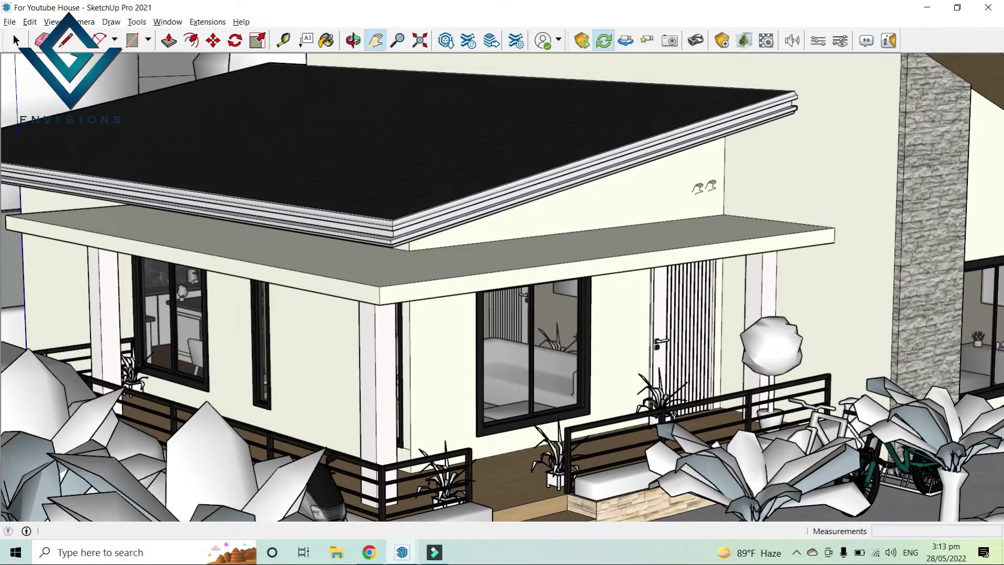
{"action": "scroll", "coordinate": [704, 187], "scroll_direction": "down", "scroll_amount": 1}
{"action": "middle_click_drag", "start_coordinate": [704, 186], "coordinate": [651, 213]}
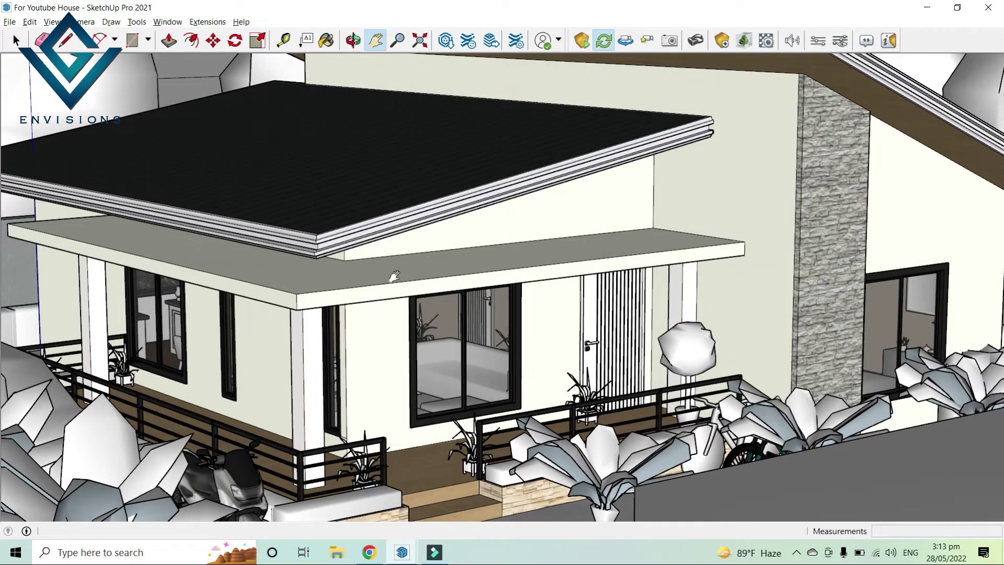
{"action": "scroll", "coordinate": [464, 360], "scroll_direction": "up", "scroll_amount": 1}
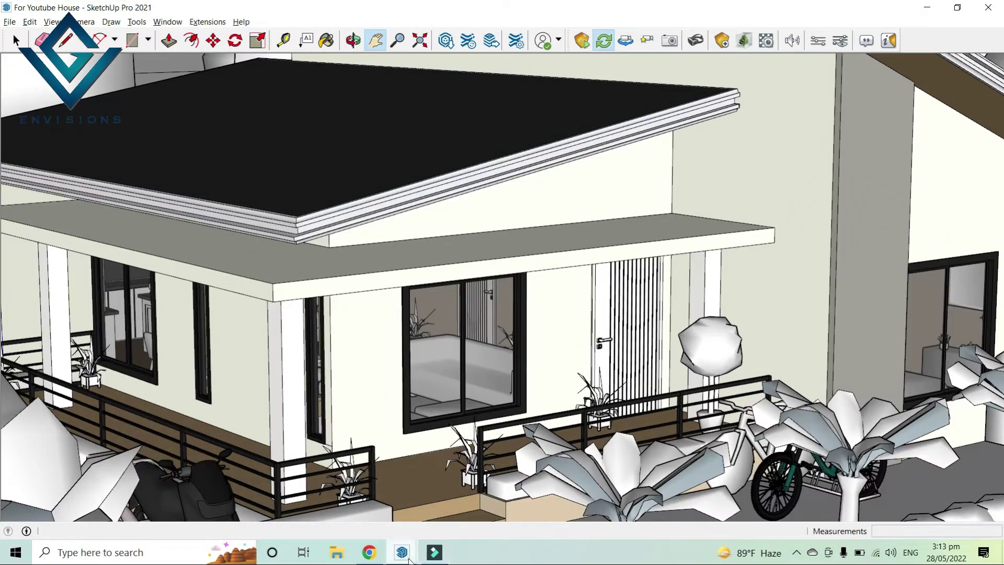
In Enscape's live render, fly past the driveway and swing left to the porch window.
{"action": "mouse_move", "coordinate": [401, 552]}
{"action": "left_click", "coordinate": [476, 497]}
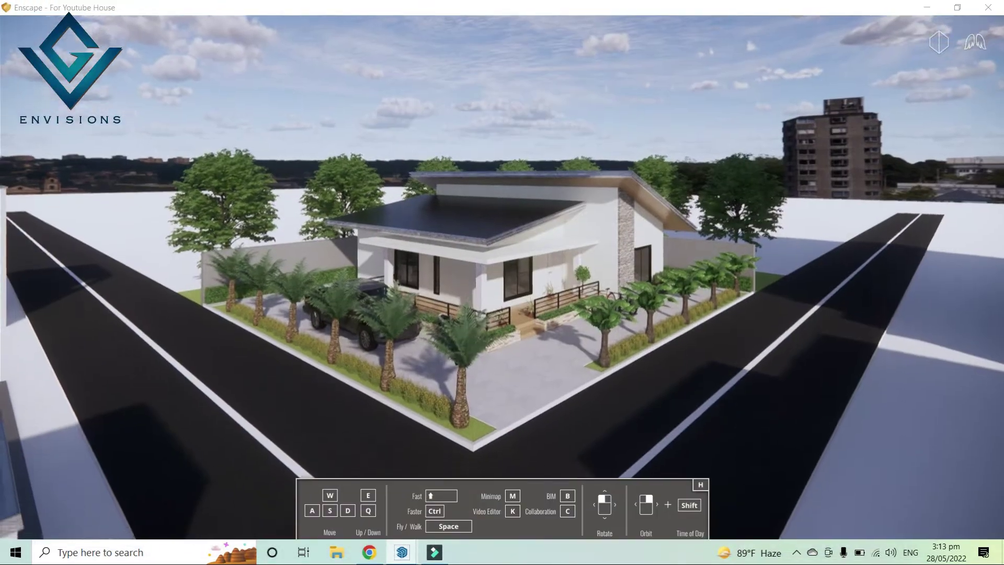
{"action": "key", "text": "w"}
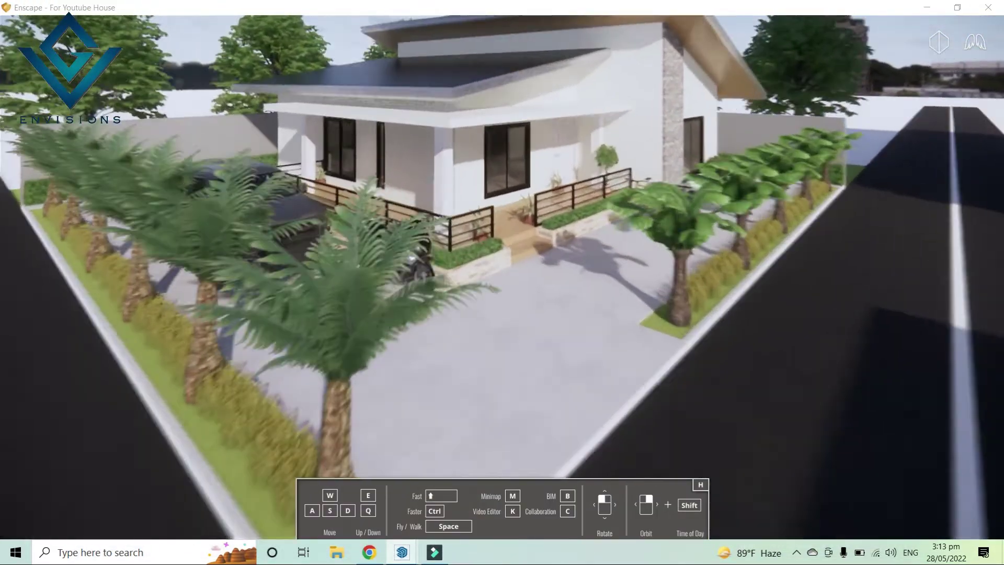
{"action": "key", "text": "w"}
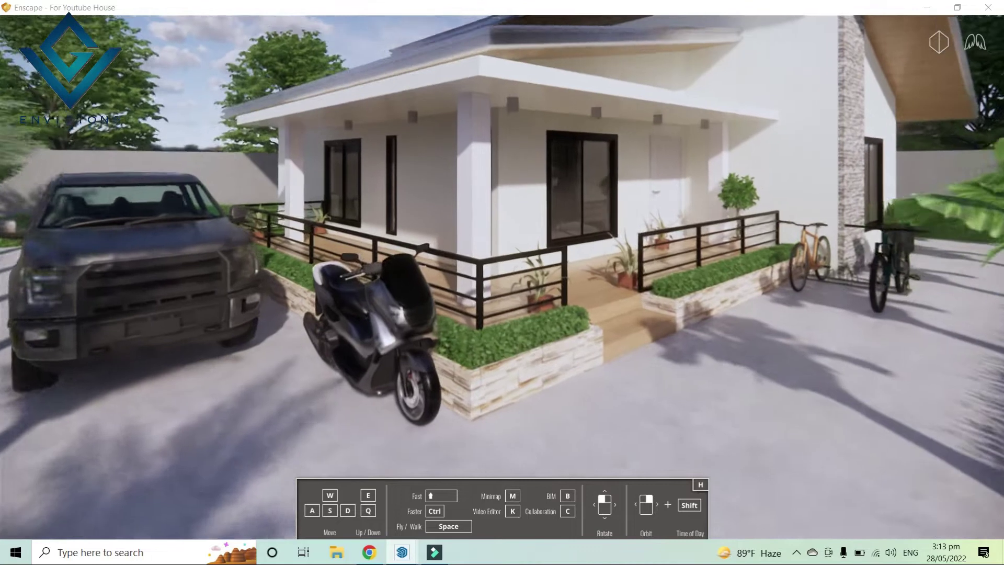
{"action": "key", "text": "w"}
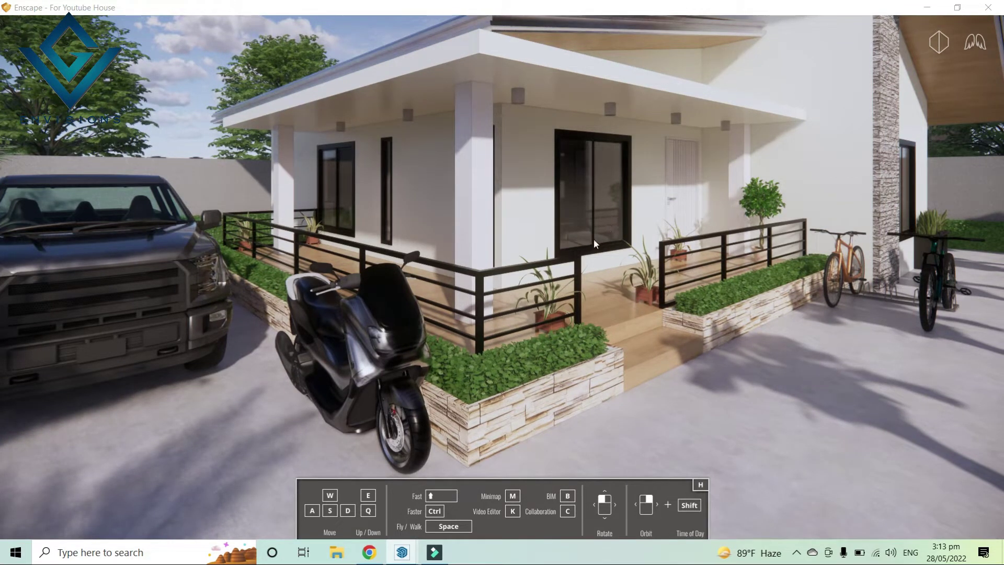
{"action": "right_click_drag", "start_coordinate": [582, 228], "coordinate": [471, 228]}
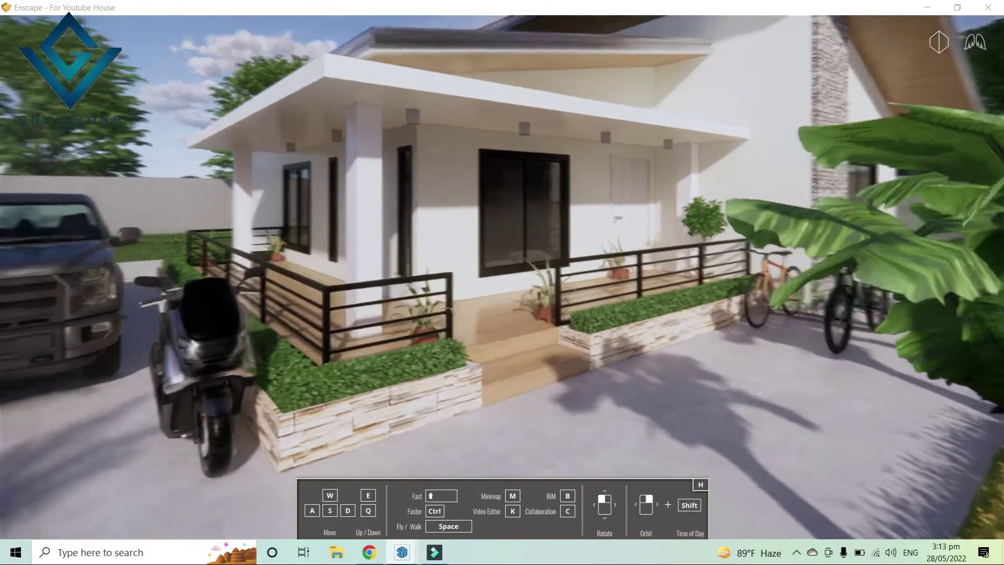
{"action": "key", "text": "w"}
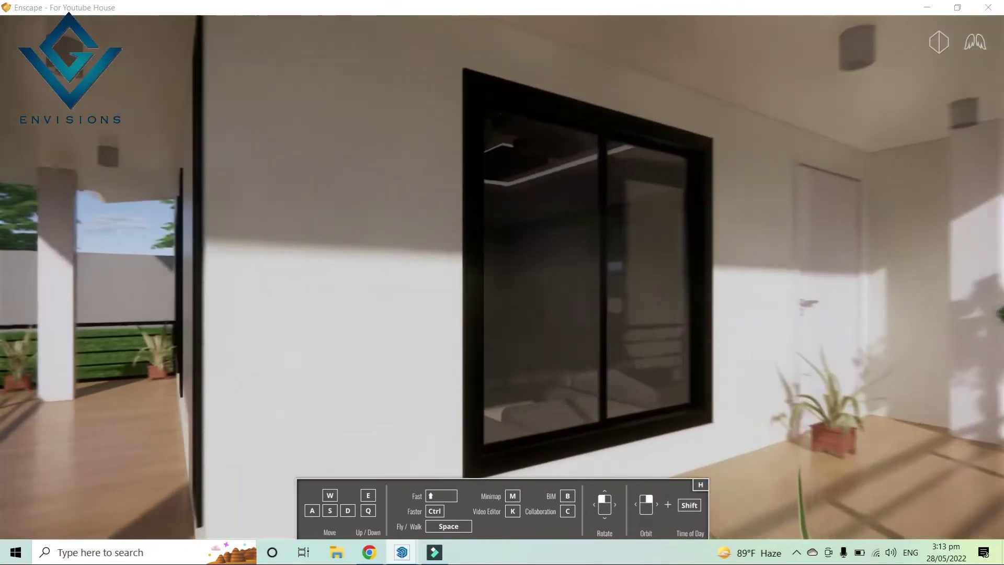